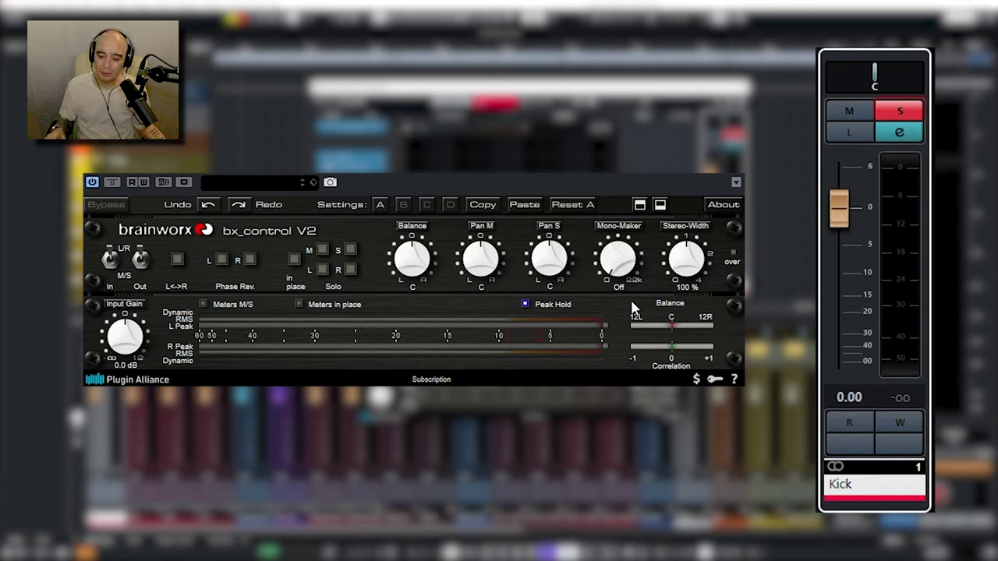
# During playback, set the Kick's bx_control Mono-Maker to 191 Hz and Stereo-Width to 179%
pyautogui.press('space')
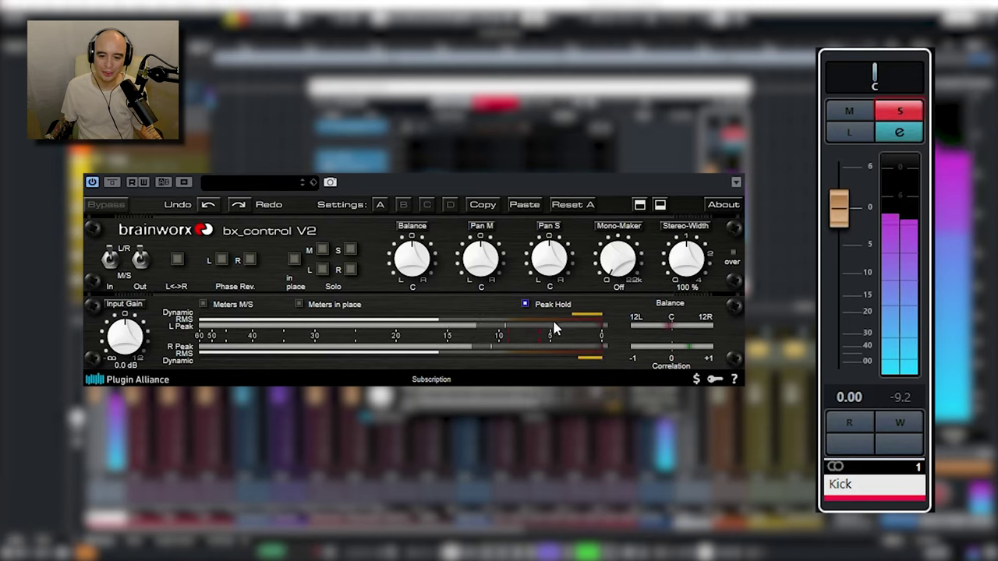
pyautogui.moveTo(632, 274); pyautogui.dragTo(622, 218)
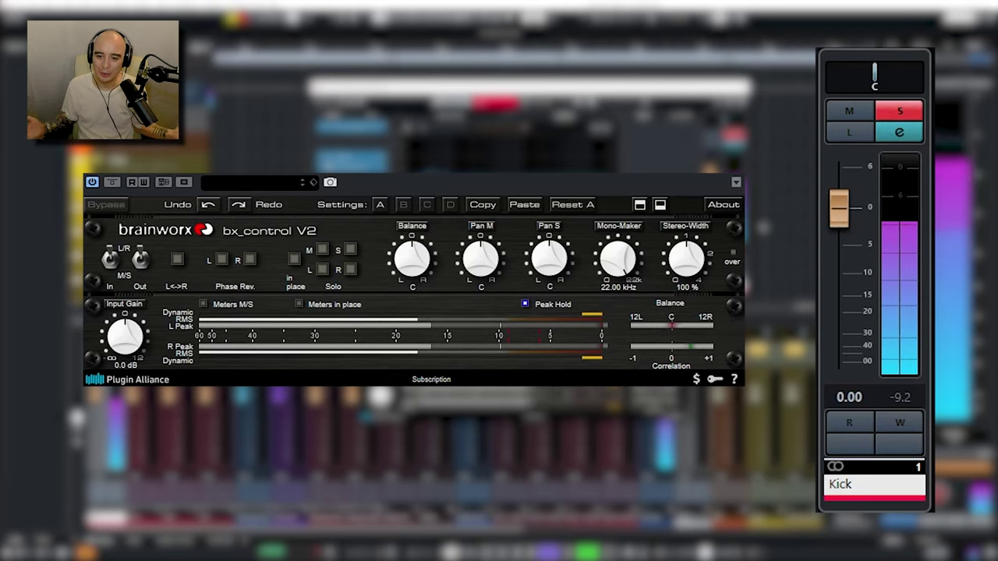
pyautogui.press('space')
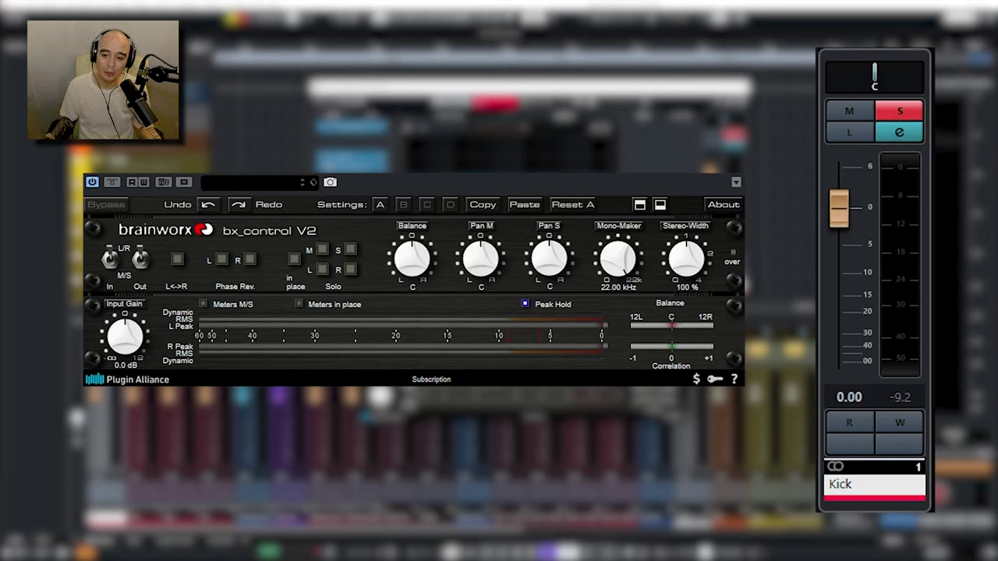
pyautogui.moveTo(618, 261); pyautogui.dragTo(610, 331)
pyautogui.moveTo(685, 281); pyautogui.dragTo(693, 254)
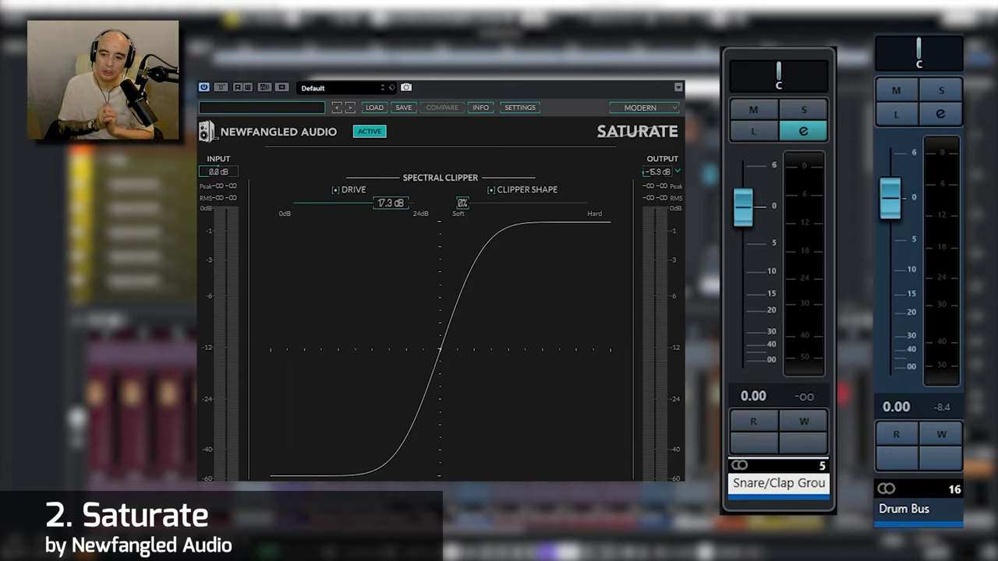
pyautogui.press('space')
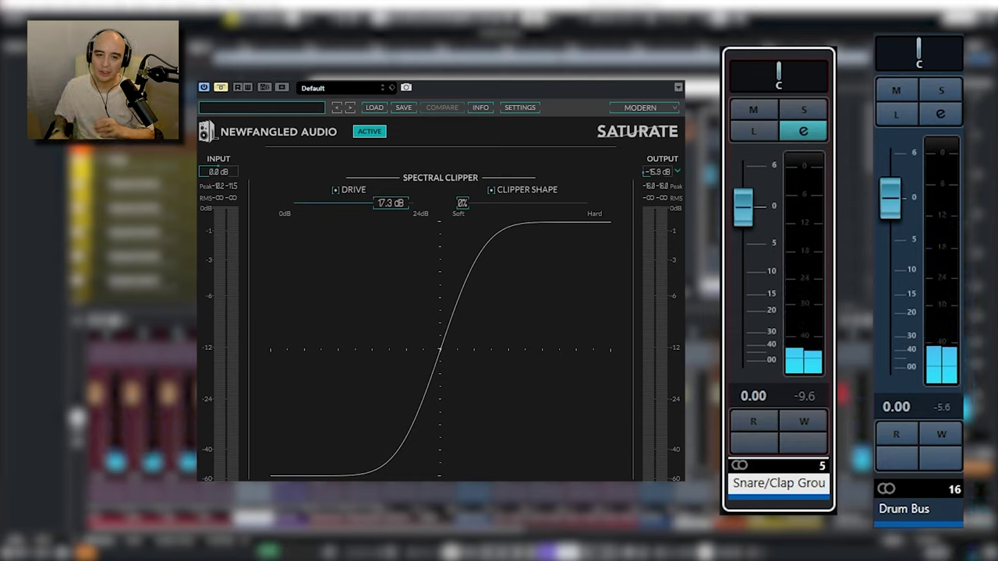
# Enable Saturate, reset the Snare/Clap Group's peak readout and start playback
pyautogui.click(220, 88)
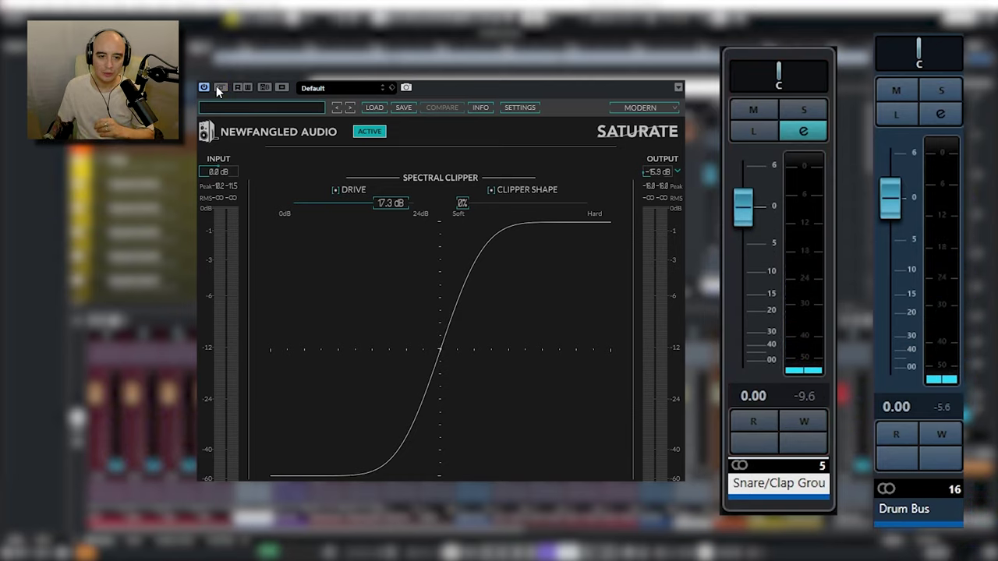
pyautogui.click(797, 394)
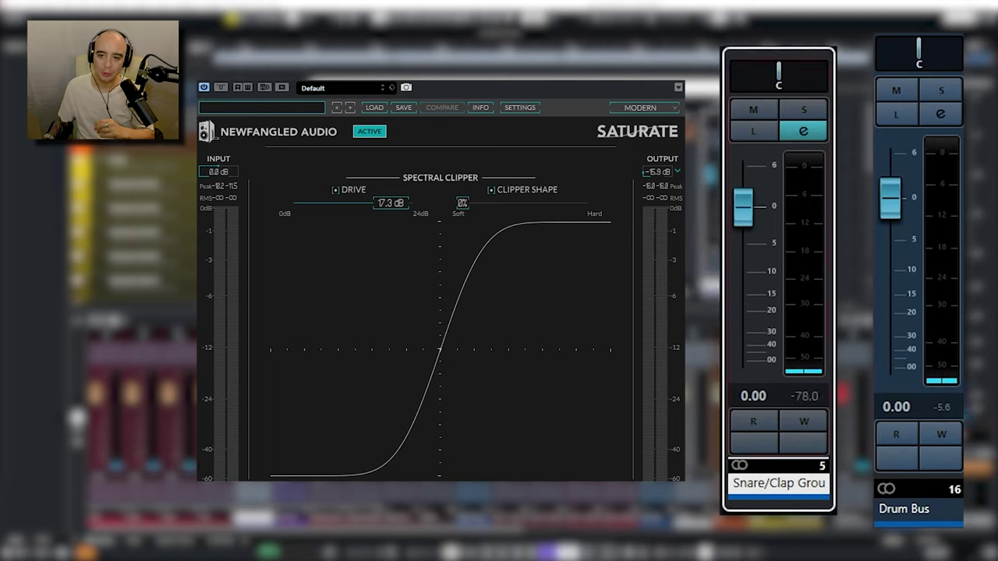
pyautogui.press('space')
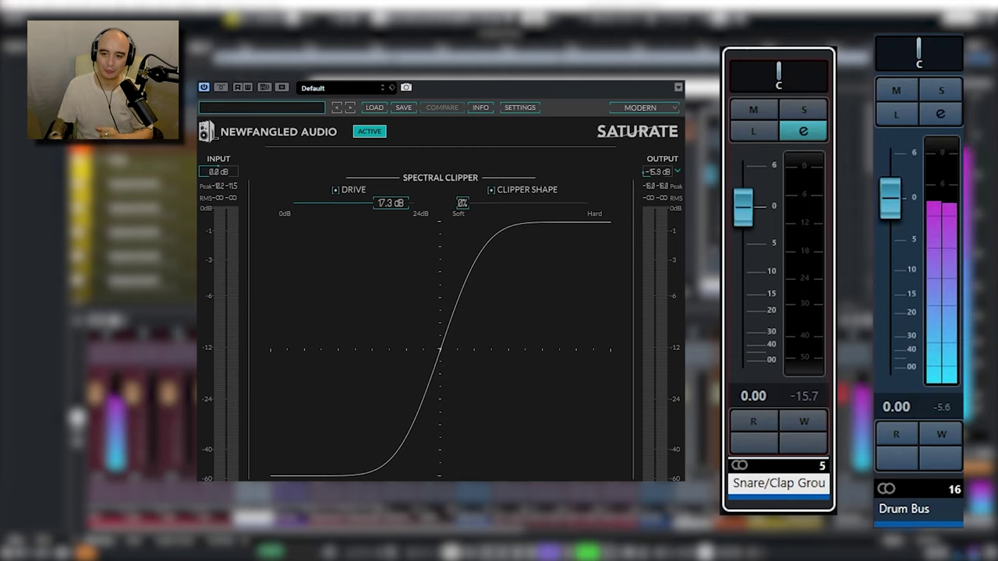
# Toggle Saturate off and on three times to compare, leaving it enabled
pyautogui.click(221, 87)
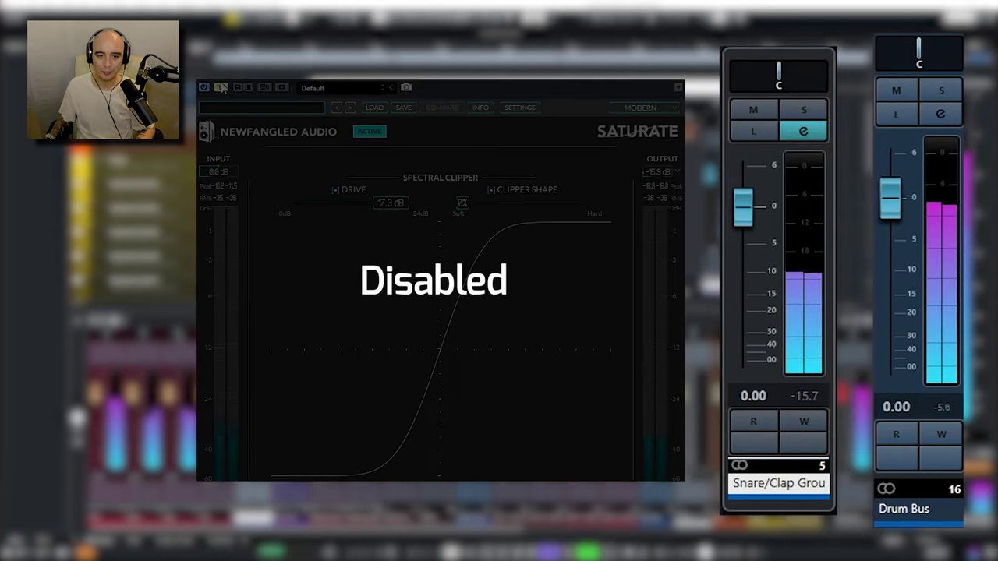
pyautogui.click(221, 87)
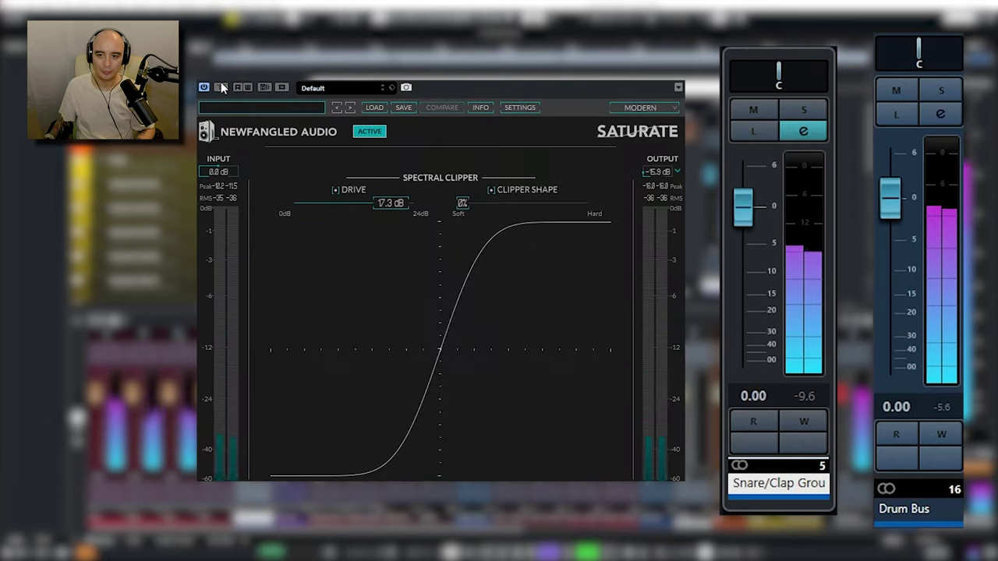
pyautogui.click(221, 87)
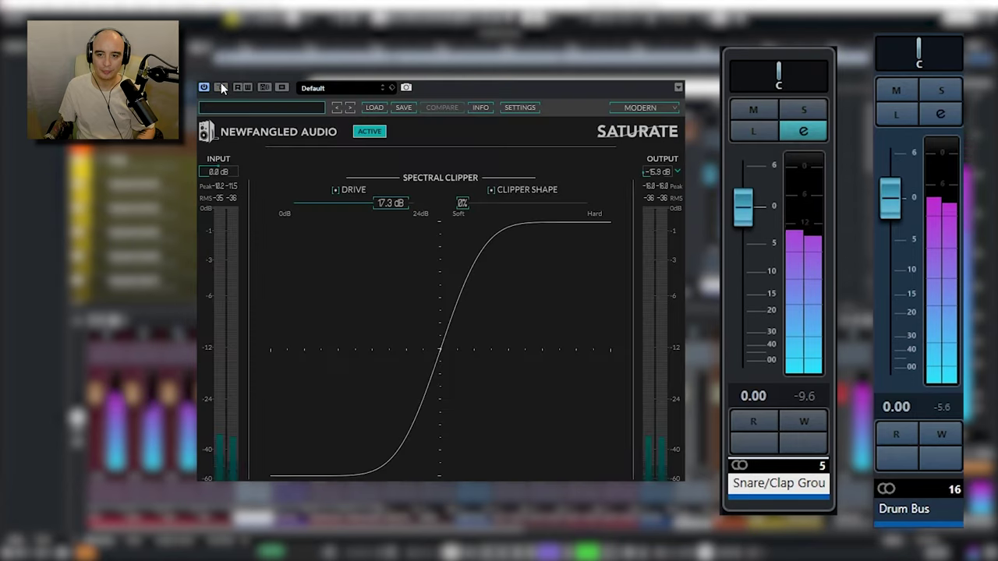
pyautogui.click(221, 88)
pyautogui.click(222, 88)
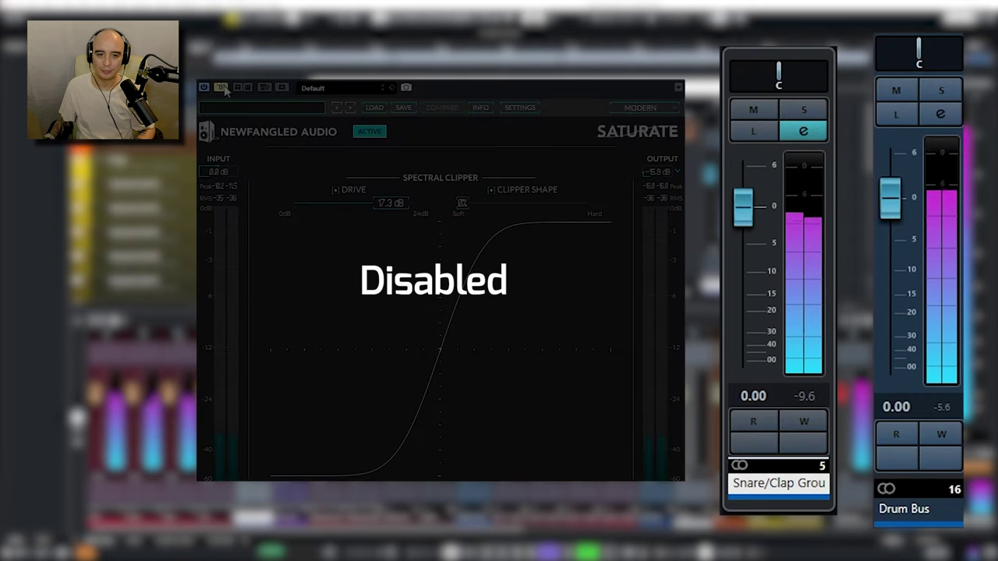
pyautogui.click(223, 89)
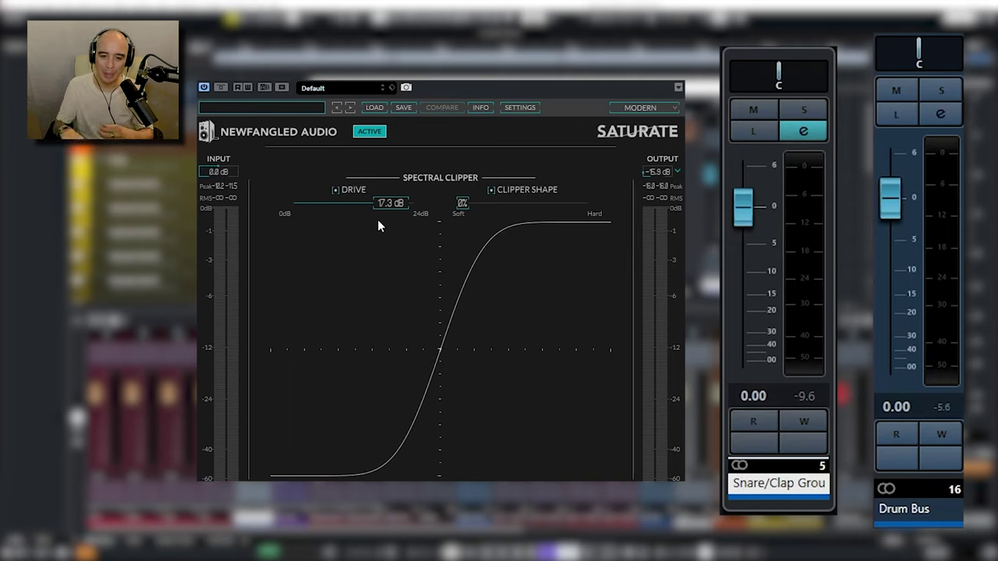
# Lower Saturate's Drive from 17.3 to about 9 dB, try Clipper Shape at 100%, then reset it to 0%
pyautogui.press('space')
pyautogui.moveTo(382, 209); pyautogui.dragTo(346, 207)
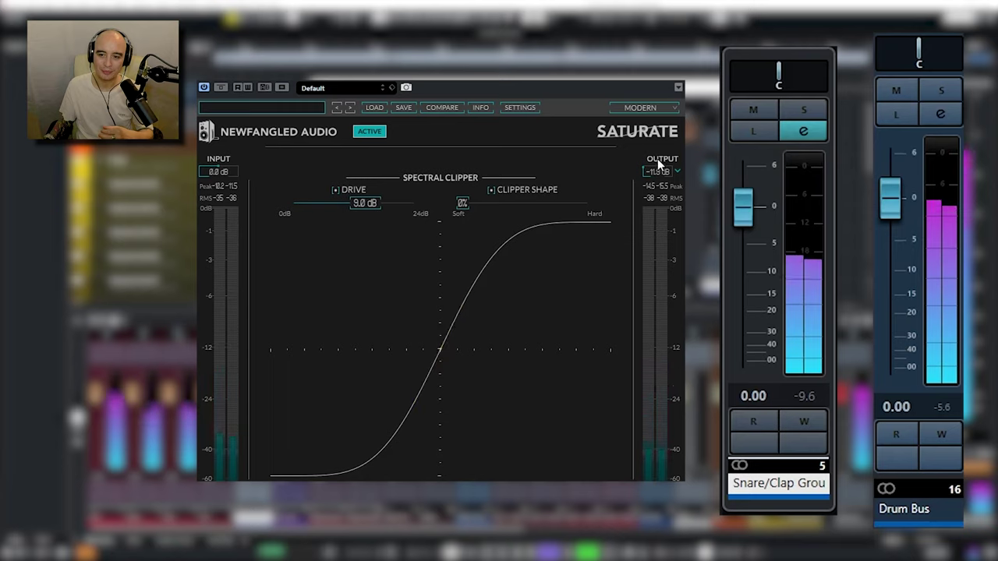
pyautogui.click(806, 399)
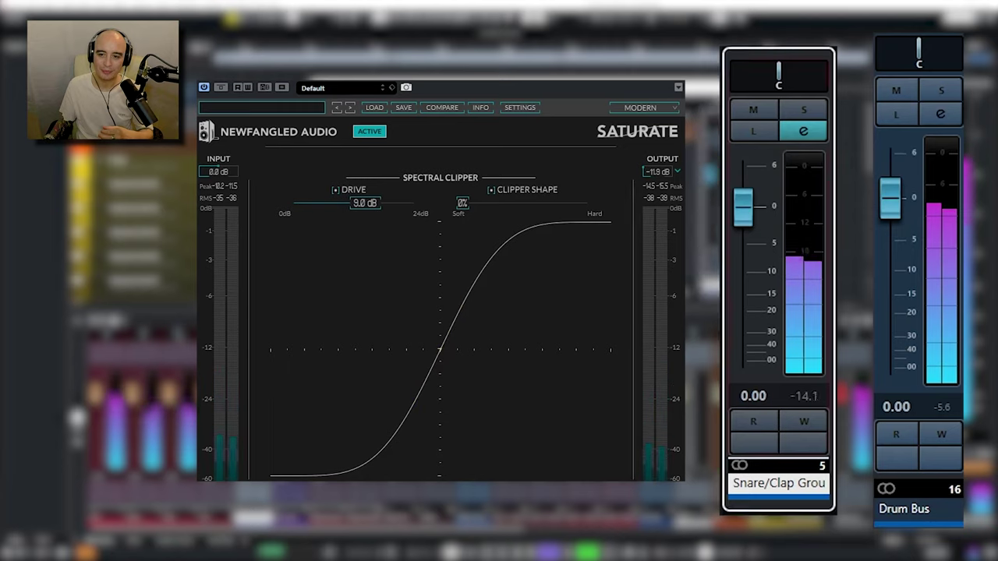
pyautogui.press('space')
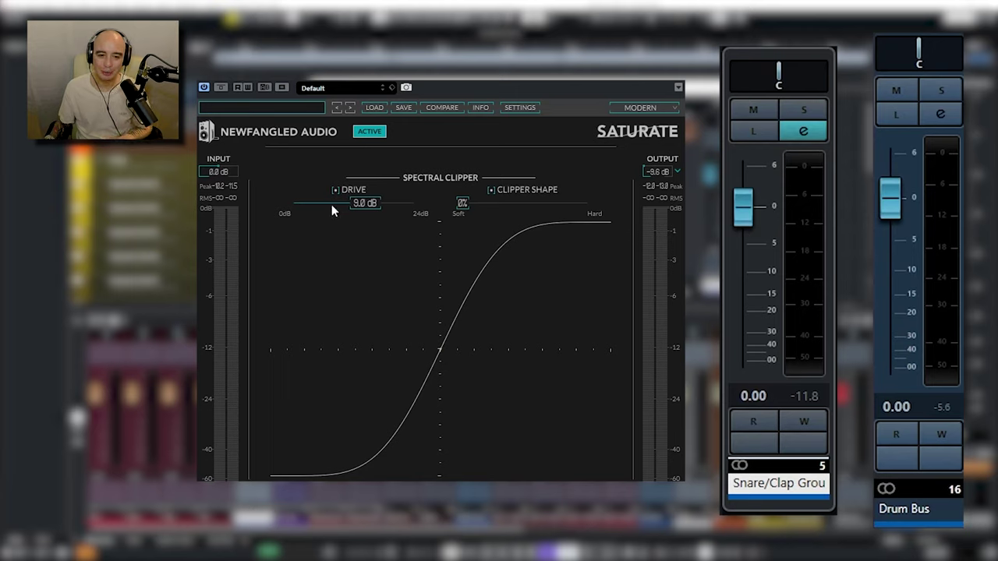
pyautogui.moveTo(464, 205); pyautogui.dragTo(631, 204)
pyautogui.doubleClick(631, 203)
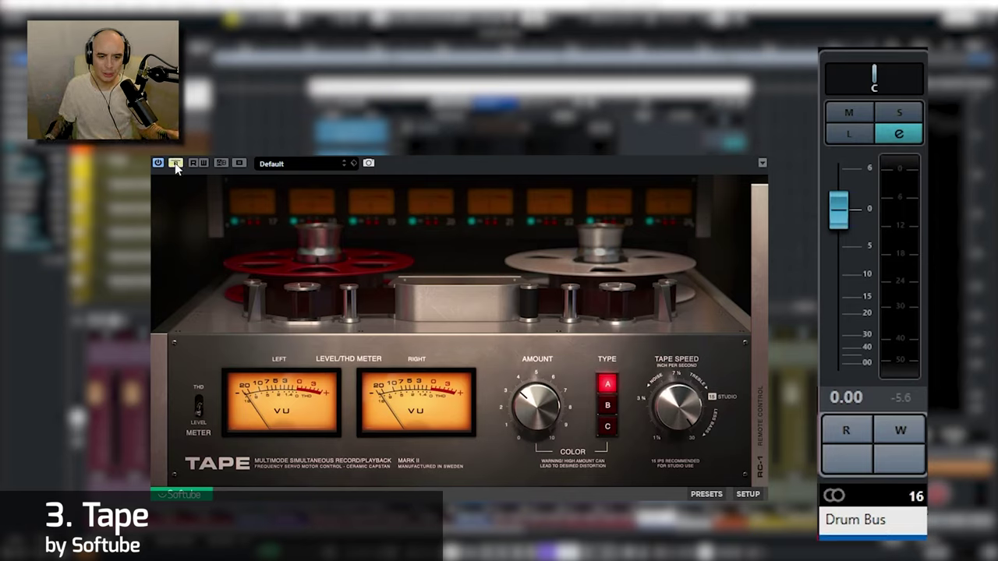
# Play the Drum Bus and A/B Softube Tape against the dry drums, leaving it on
pyautogui.press('space')
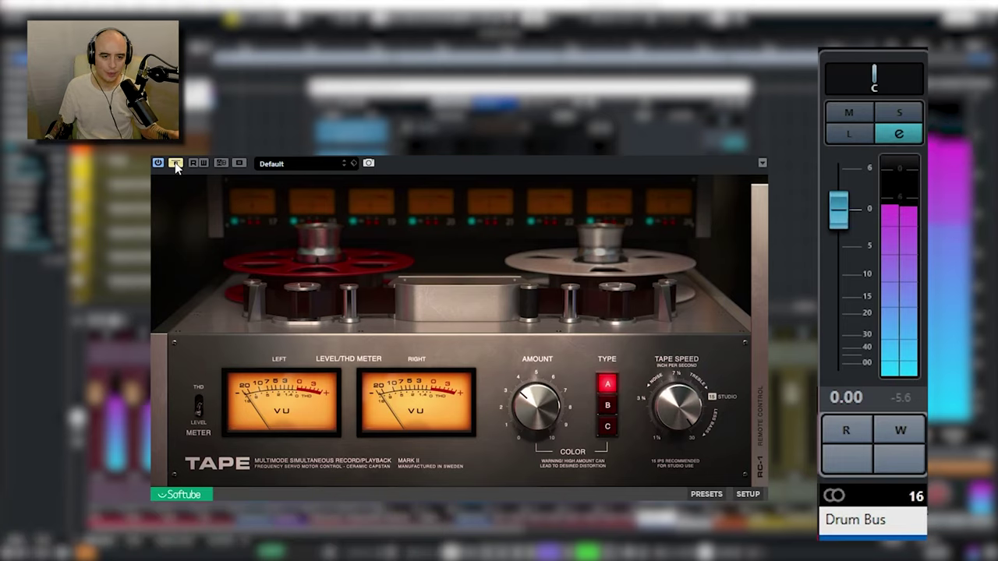
pyautogui.click(175, 162)
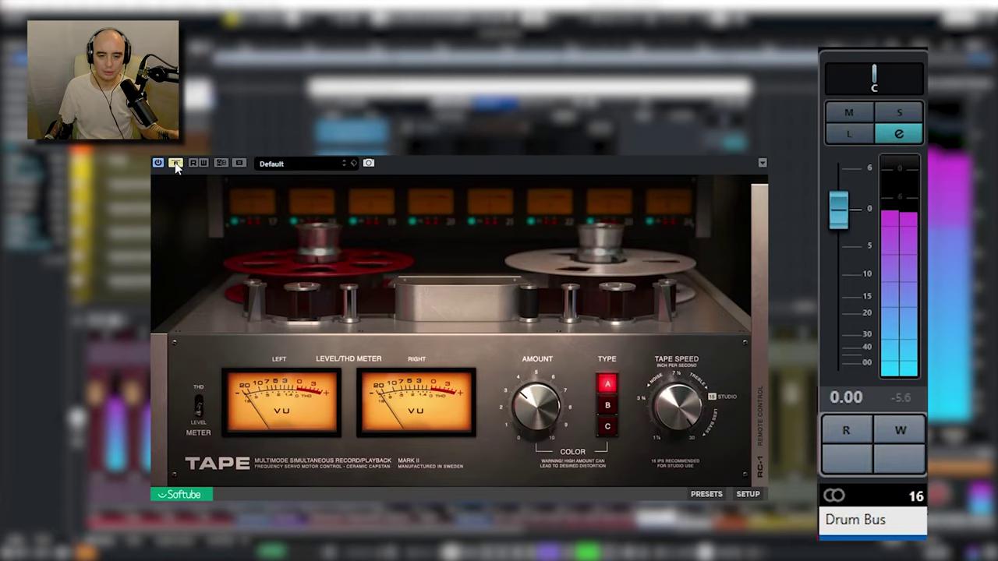
pyautogui.click(175, 163)
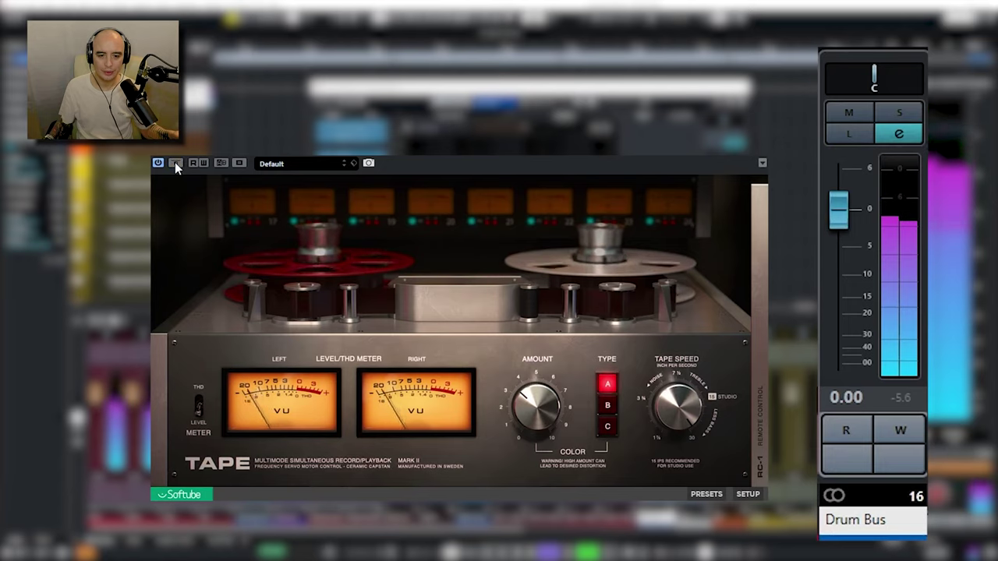
pyautogui.click(174, 162)
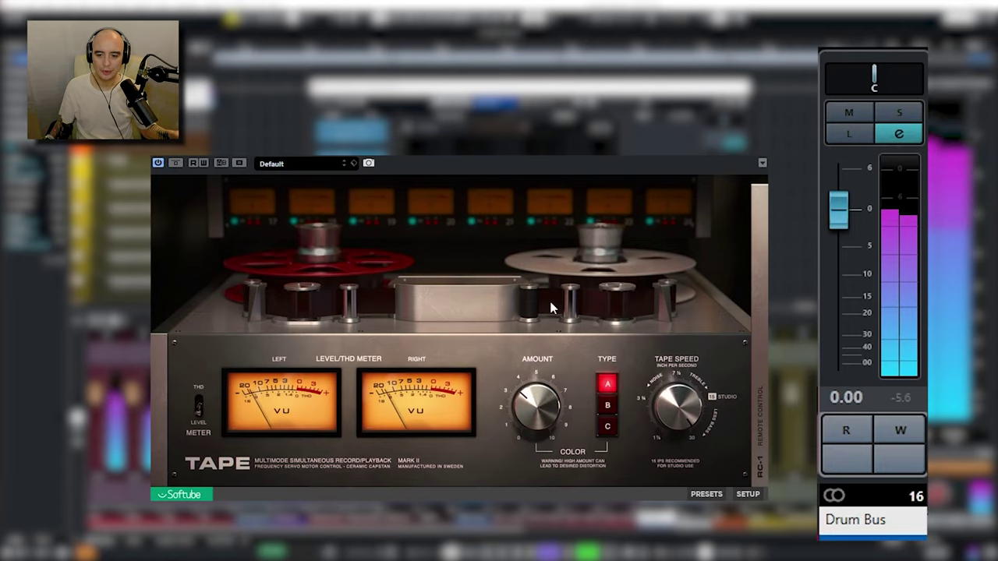
# Set Tape's colour Amount to 3.7, audition Type B, then return to Type A
pyautogui.moveTo(548, 421); pyautogui.dragTo(559, 304)
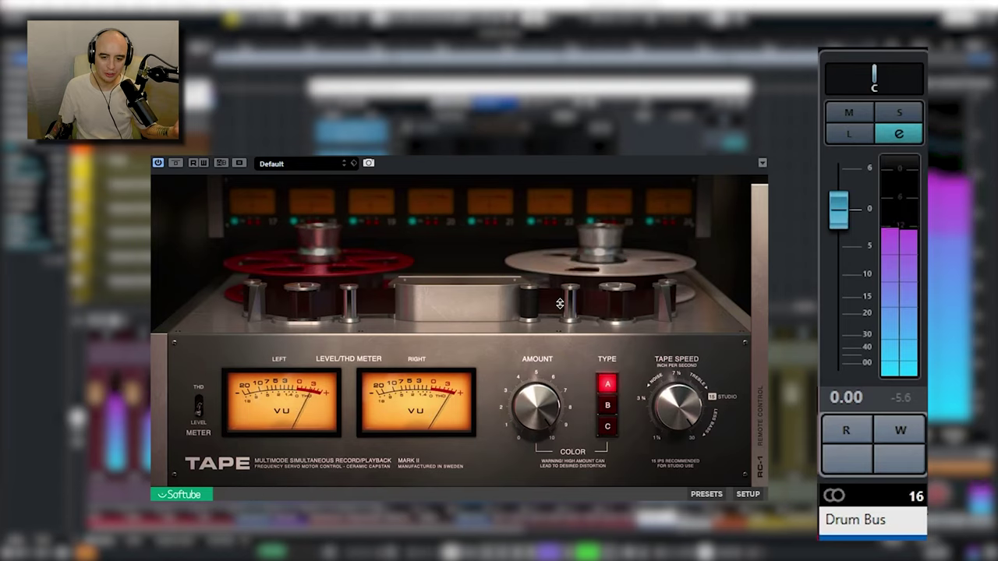
pyautogui.moveTo(559, 303); pyautogui.dragTo(565, 395)
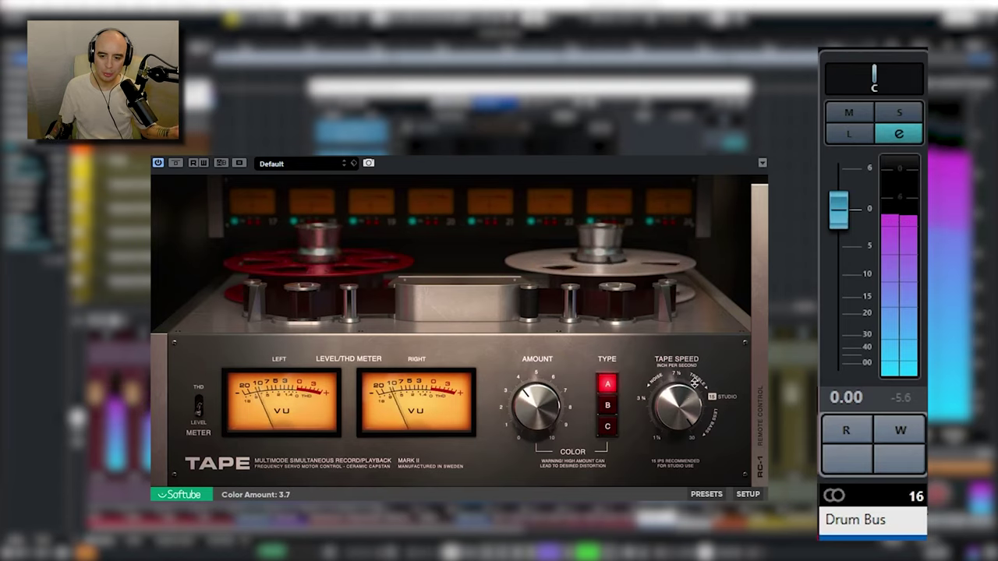
pyautogui.click(608, 406)
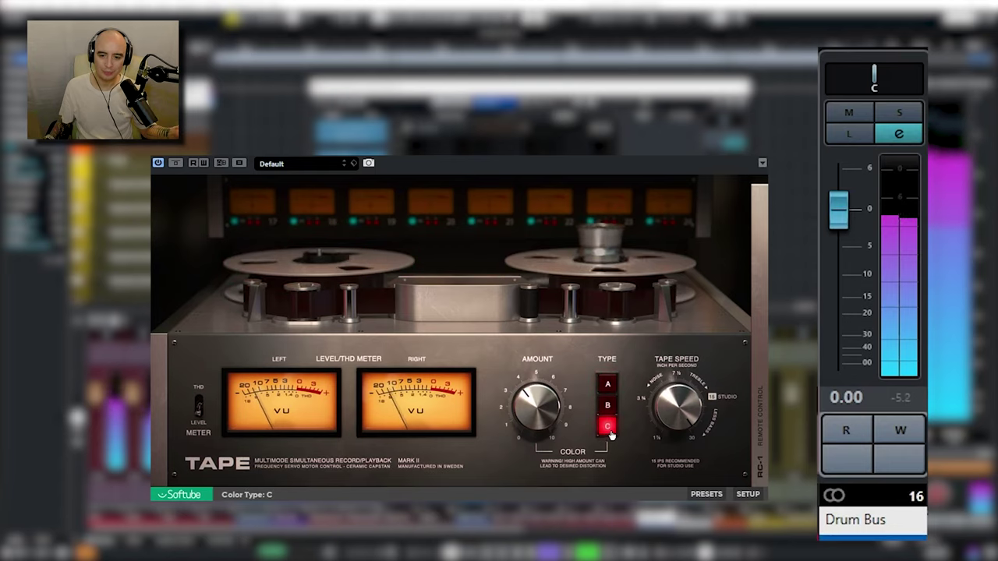
pyautogui.click(605, 387)
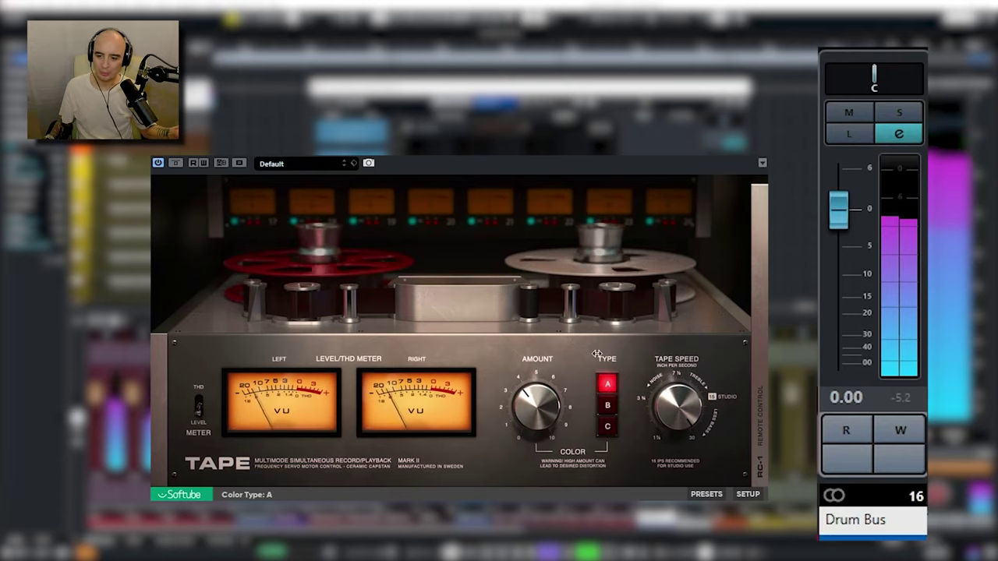
pyautogui.click(754, 451)
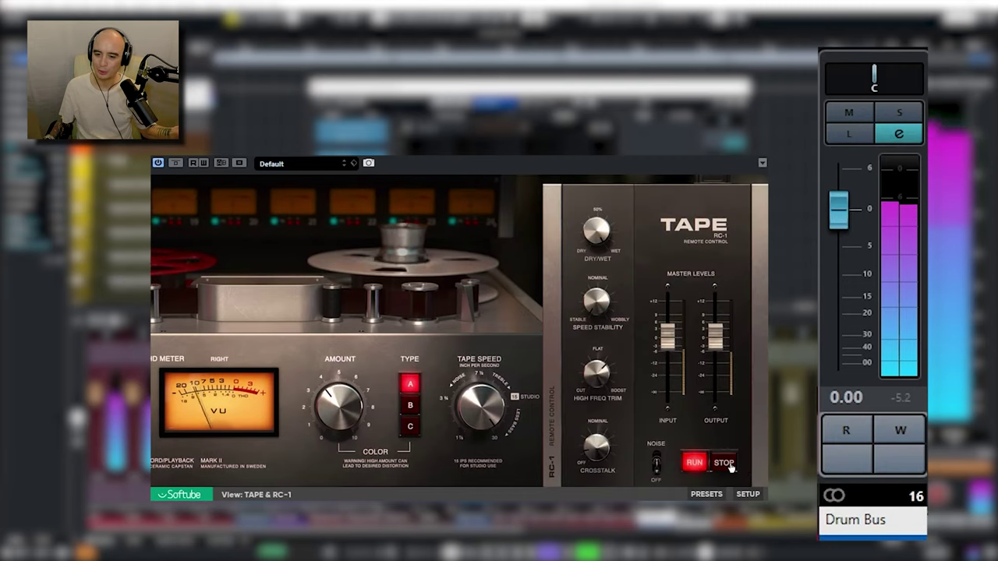
pyautogui.click(723, 464)
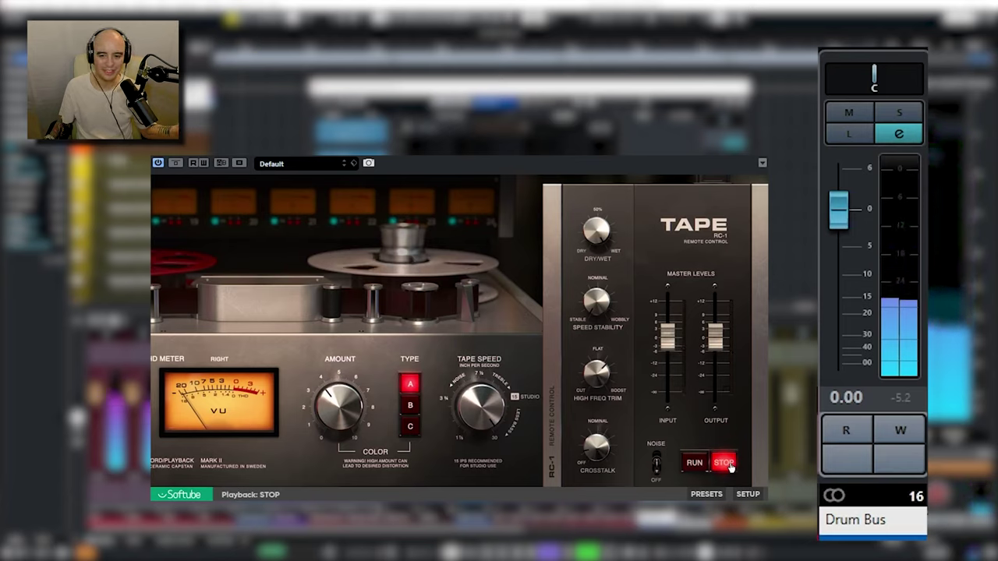
pyautogui.click(694, 463)
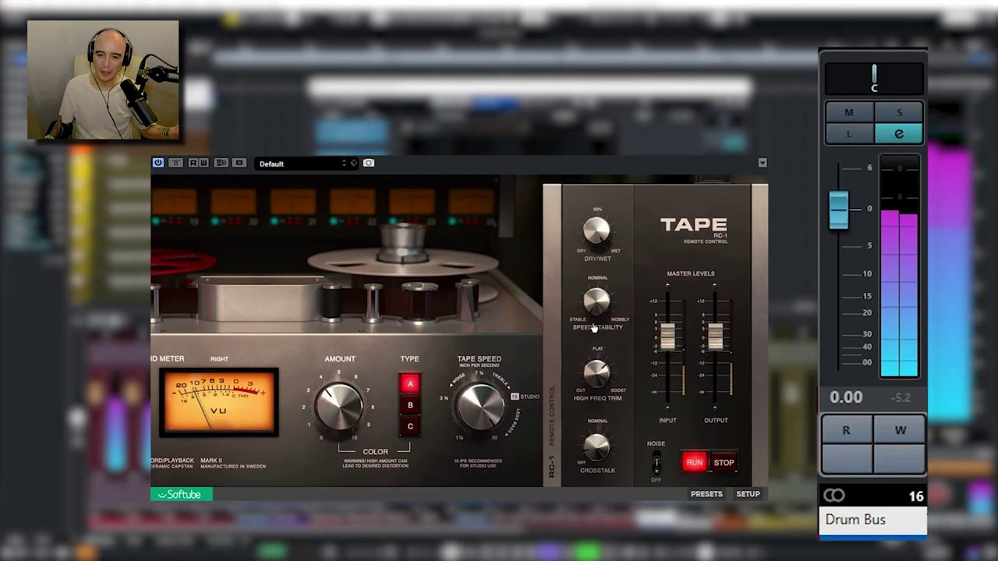
pyautogui.moveTo(597, 302); pyautogui.dragTo(597, 264)
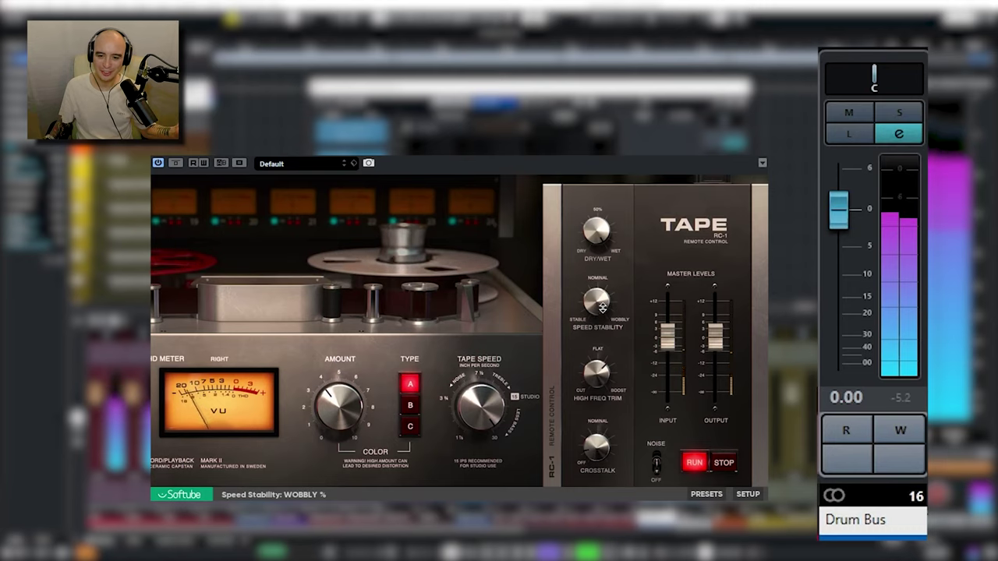
pyautogui.moveTo(597, 264); pyautogui.dragTo(597, 304)
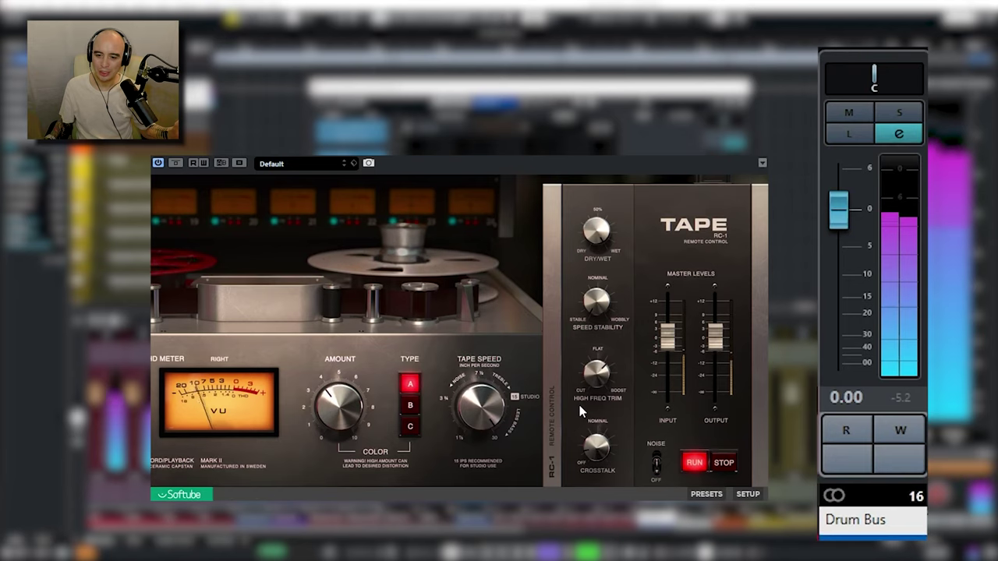
pyautogui.click(552, 407)
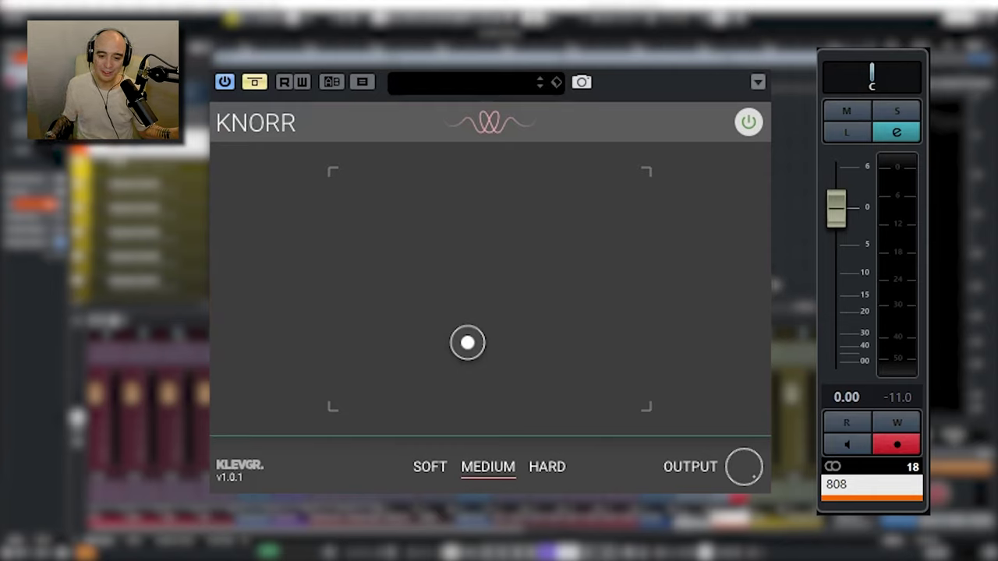
# Try Knorr's Soft mode, settle on Hard, and move the XY puck up and left
pyautogui.click(433, 477)
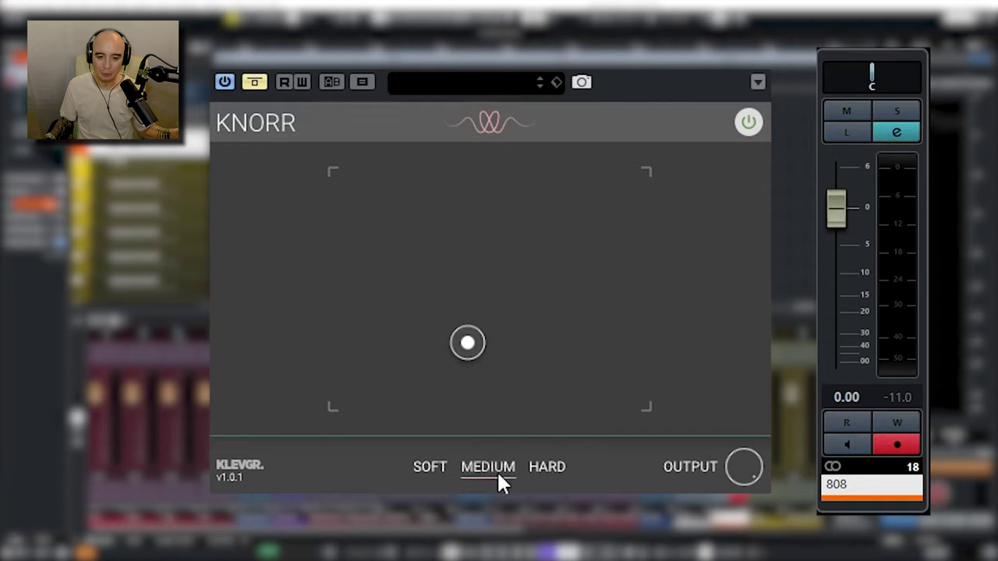
pyautogui.click(552, 470)
pyautogui.moveTo(466, 341); pyautogui.dragTo(498, 314)
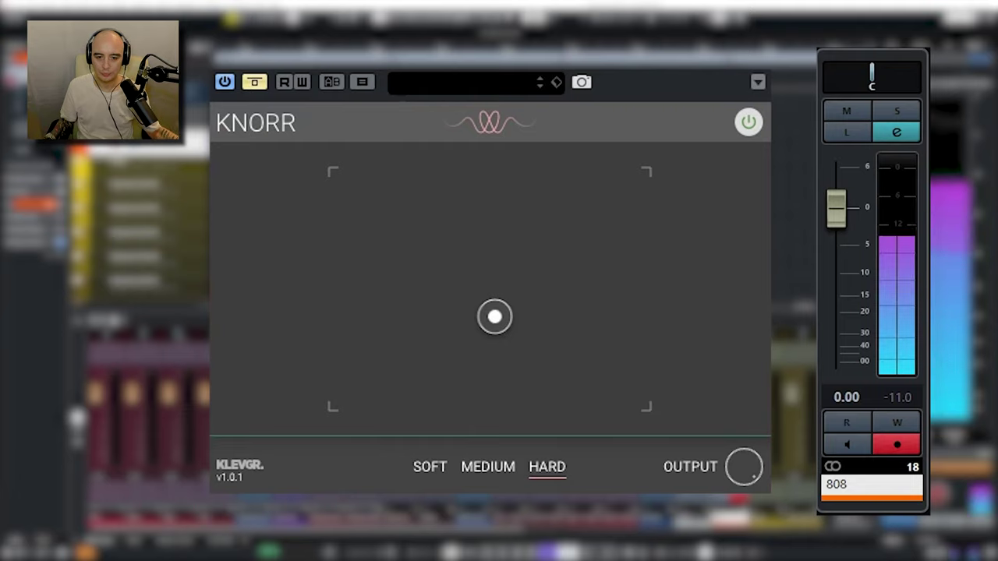
# Unbypass Knorr, audition Medium and Hard with the puck pushed up, then undo back to Medium
pyautogui.click(254, 82)
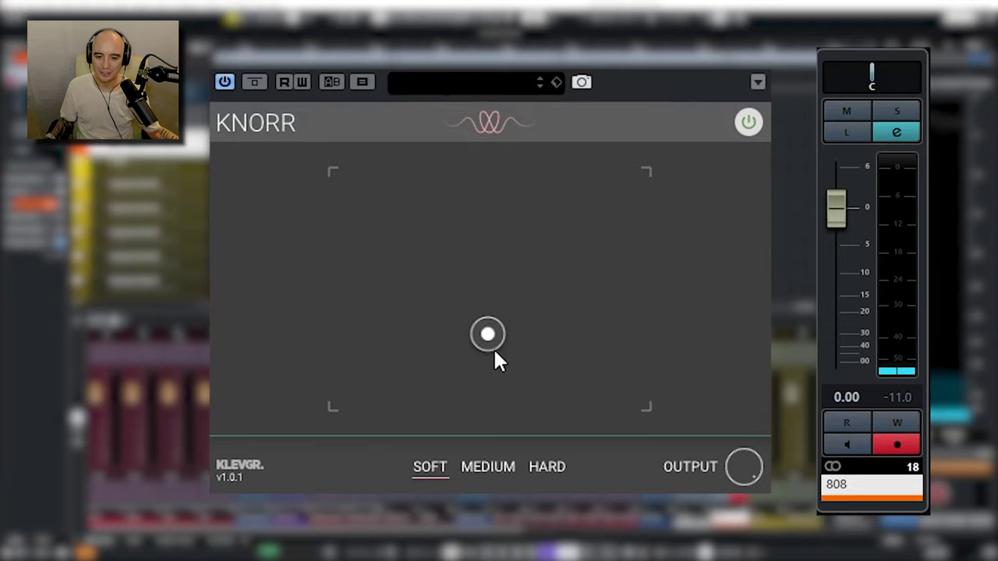
pyautogui.moveTo(493, 348); pyautogui.dragTo(508, 170)
pyautogui.click(496, 470)
pyautogui.click(549, 466)
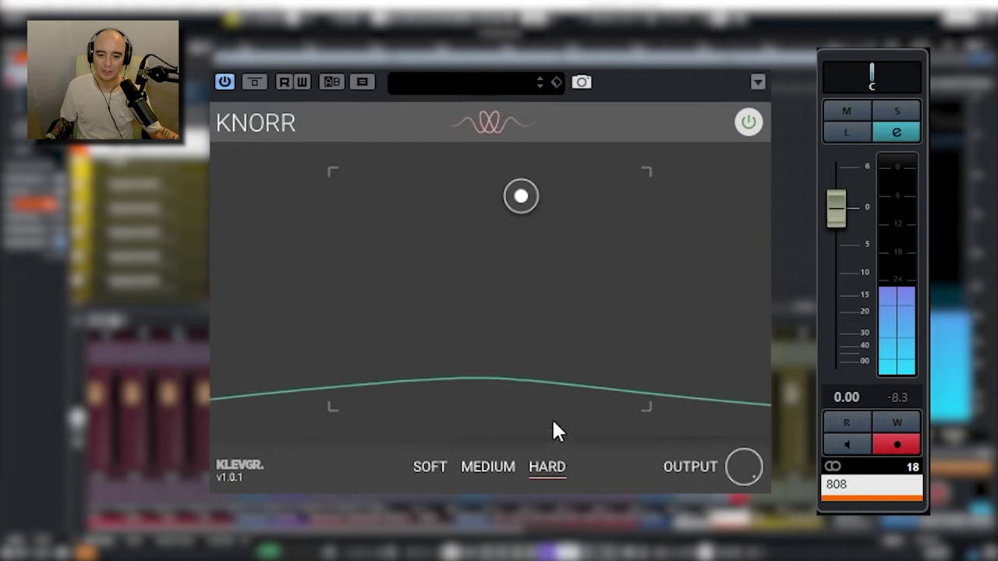
pyautogui.moveTo(524, 187); pyautogui.dragTo(439, 291)
pyautogui.hotkey('ctrl', 'z')
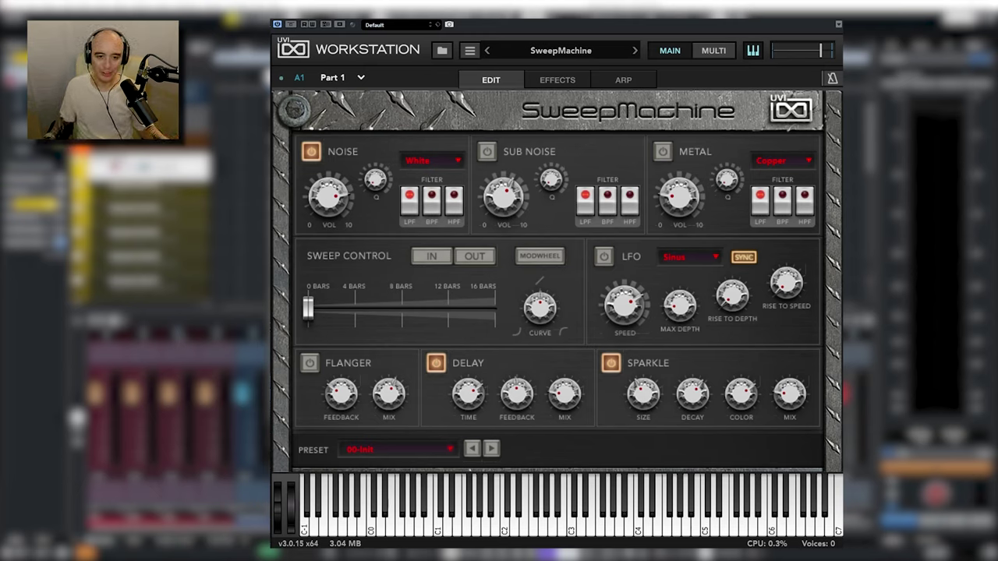
# Set SweepMachine's sweep to 4 bars, enable IN, and power on the Flanger and LFO
pyautogui.click(371, 323)
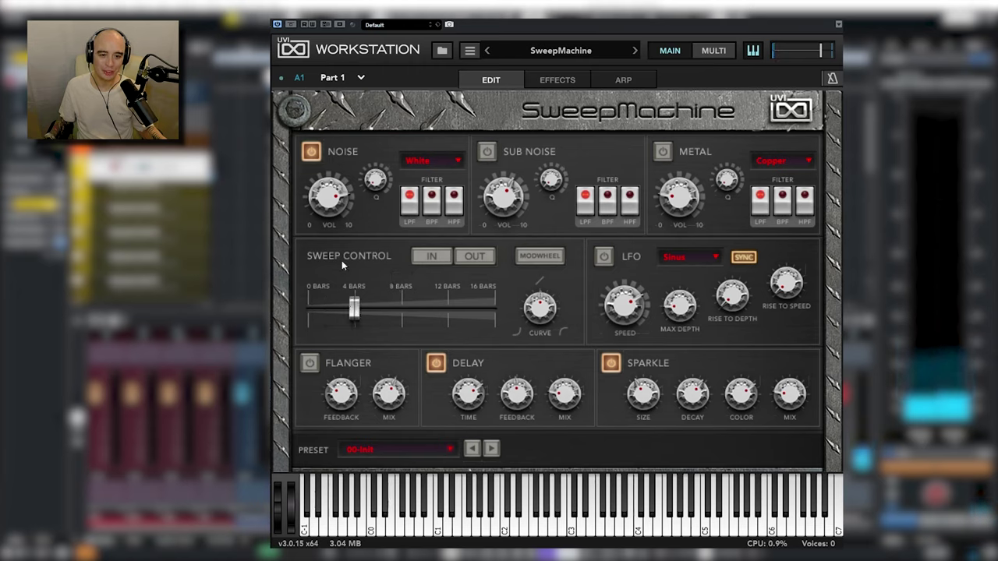
pyautogui.click(428, 257)
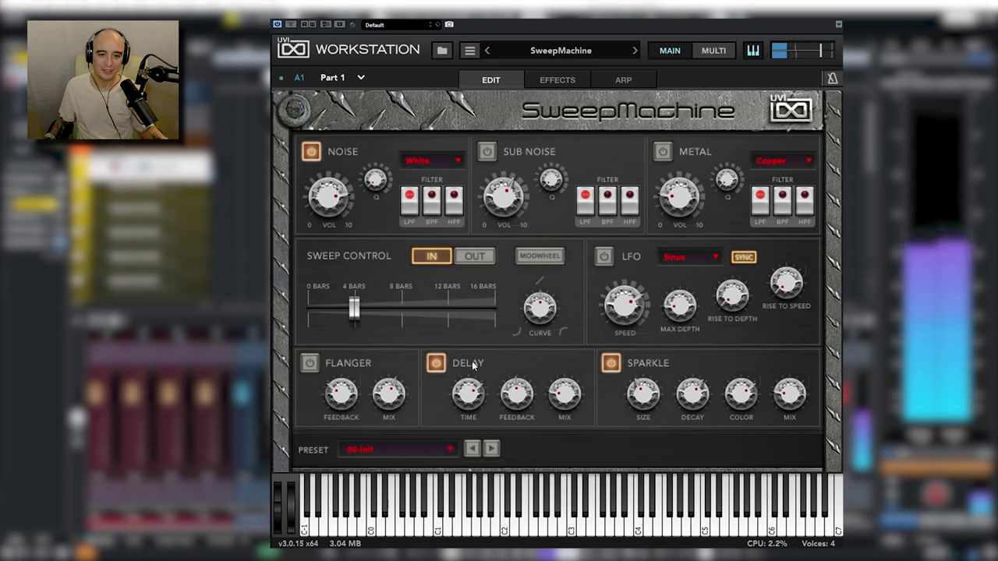
pyautogui.click(309, 364)
pyautogui.click(604, 257)
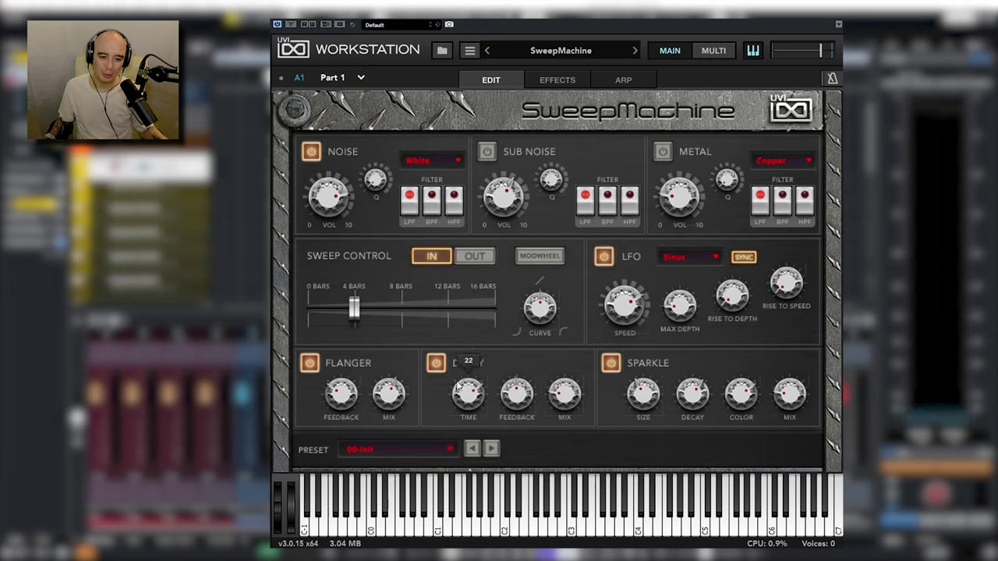
# Step through Classic Sweep 4 Bars, Insect Landing, LFO Crashing and Making Bubbles to PacMan in Space
pyautogui.click(490, 450)
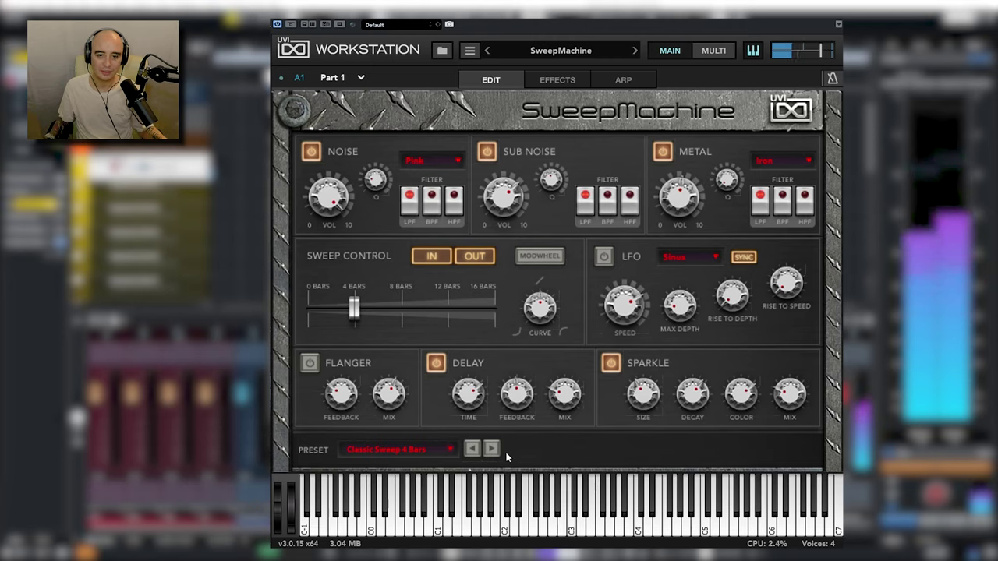
pyautogui.click(494, 449)
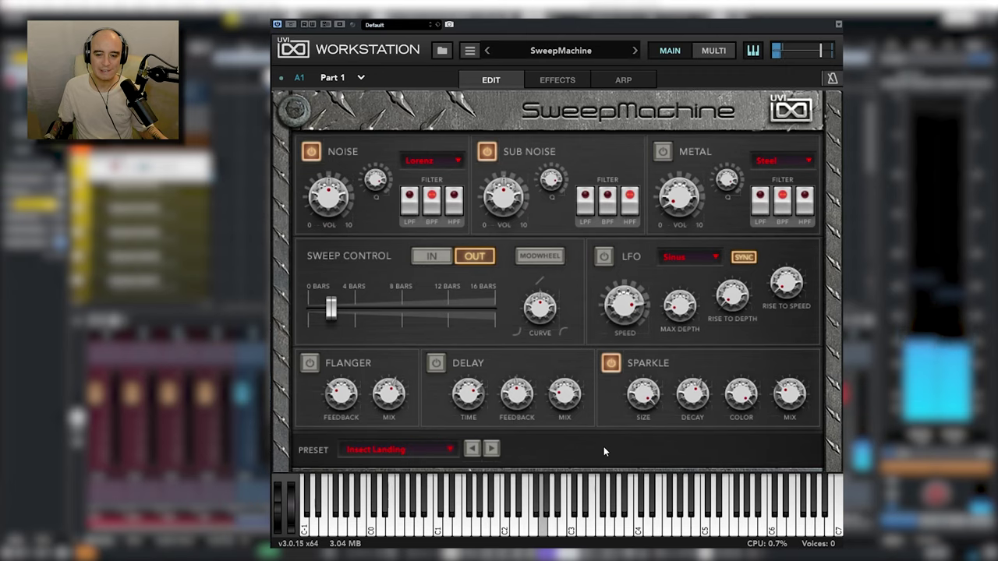
pyautogui.click(491, 450)
pyautogui.click(491, 450)
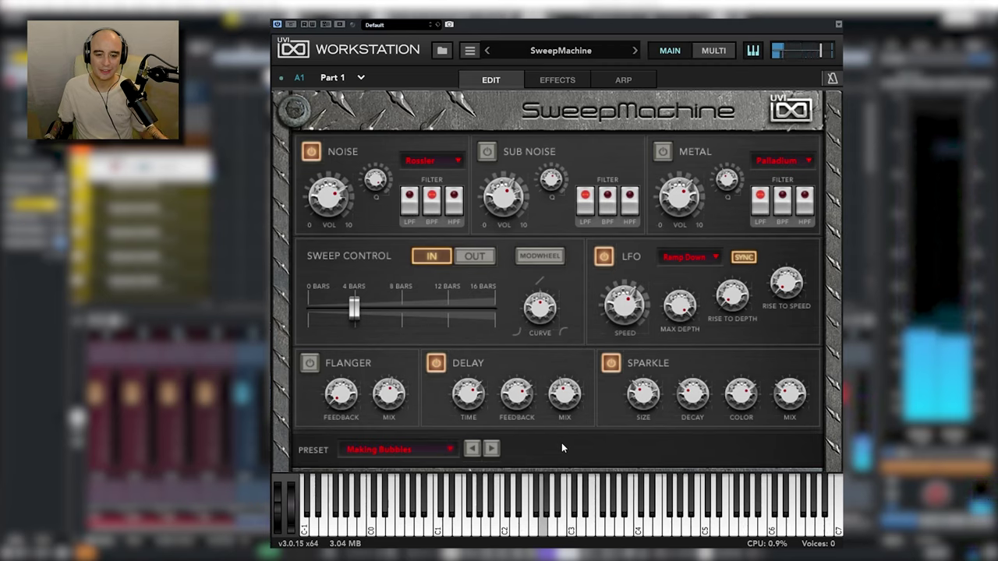
pyautogui.click(491, 448)
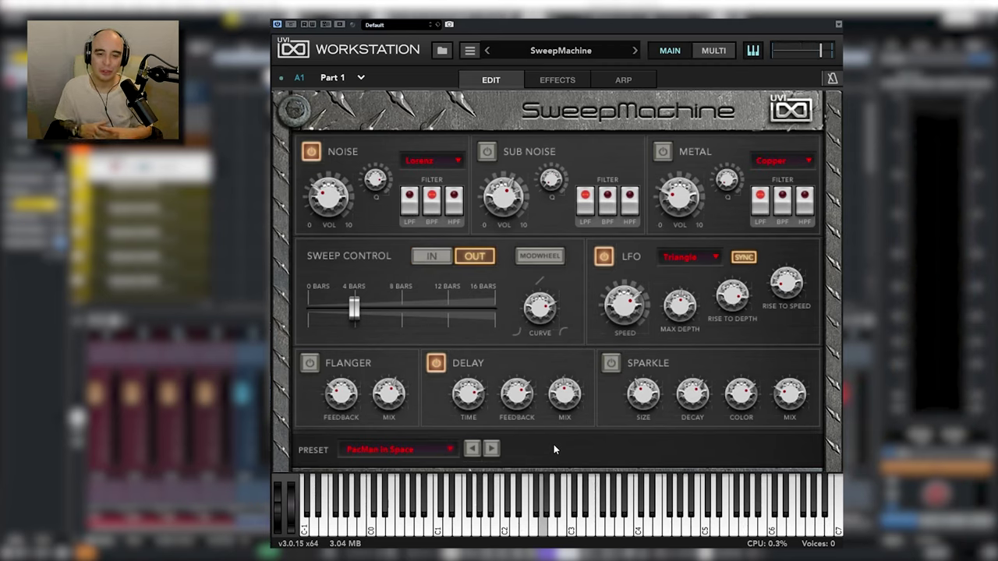